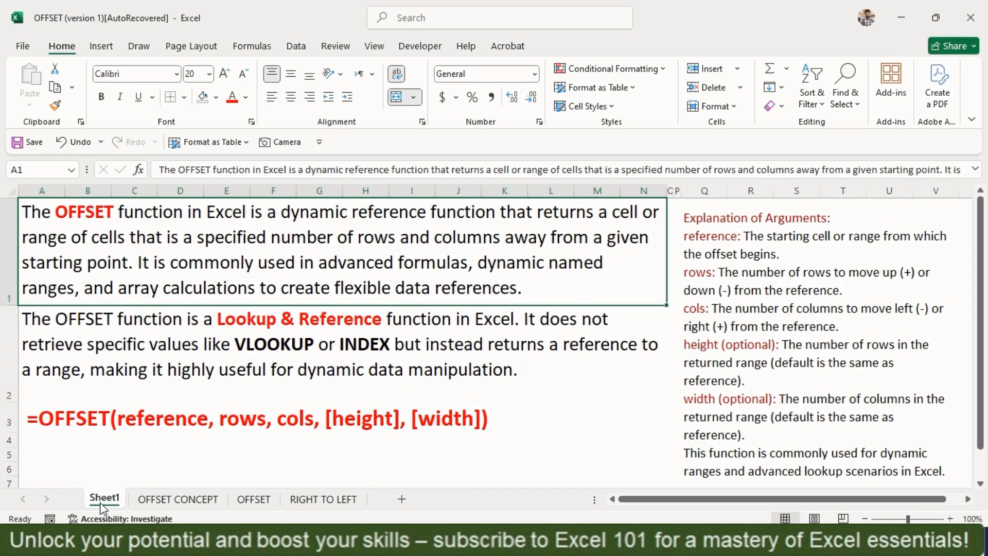
# Switch to the OFFSET CONCEPT sheet and select cell C4 in the Sales Person column.
pyautogui.hotkey('ctrl', 'pagedown')
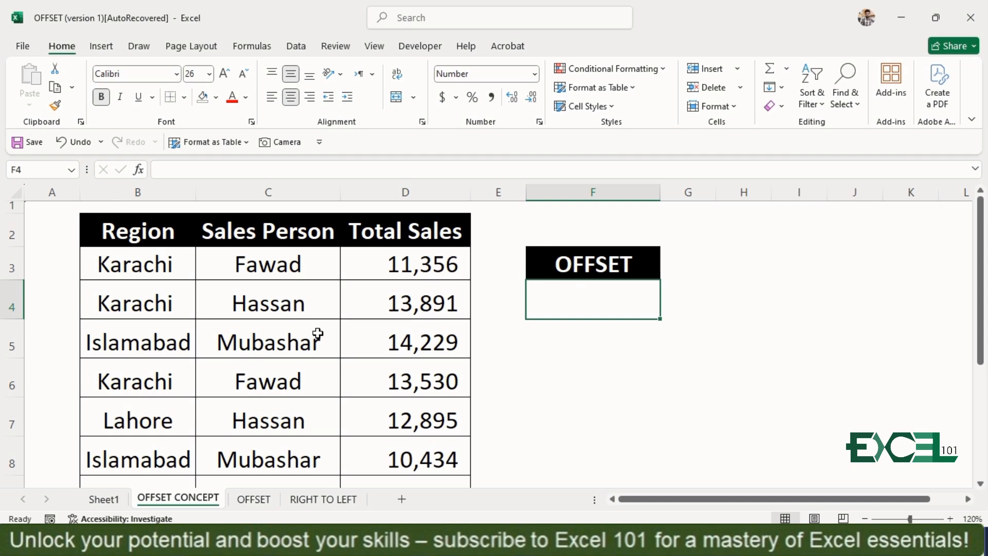
pyautogui.click(285, 314)
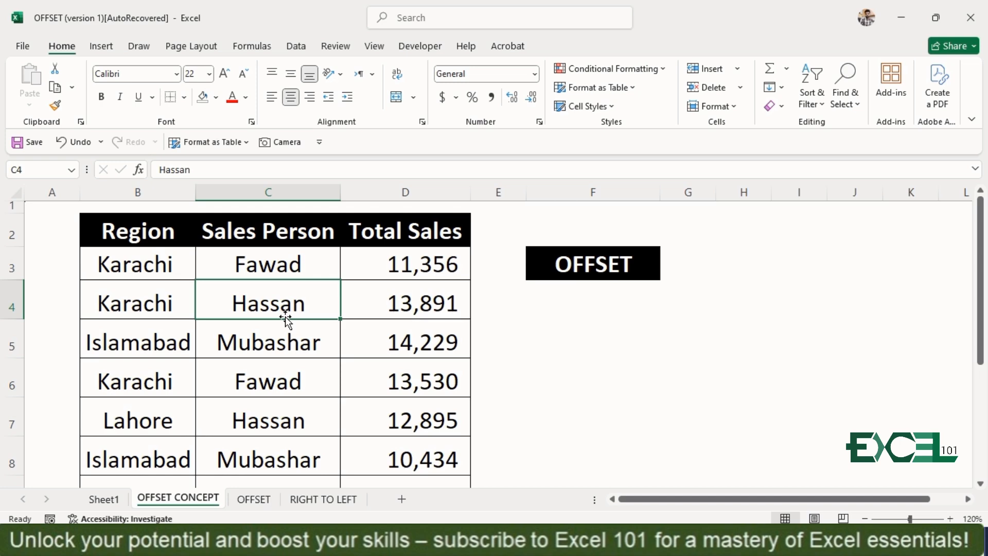
# Start an OFFSET formula in cell F4 with the Sales Person header cell C2 as its reference.
pyautogui.click(611, 303)
pyautogui.write('=')
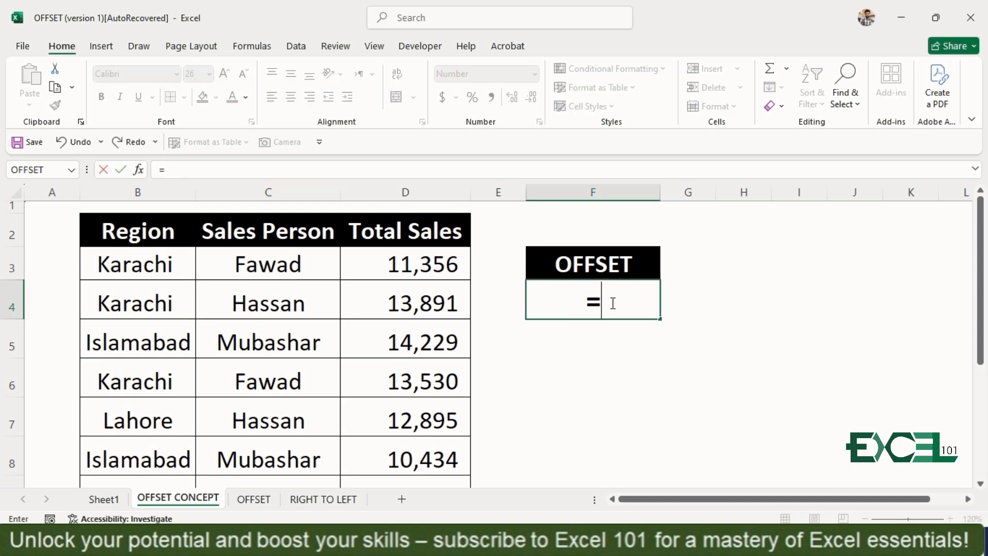
pyautogui.write('of')
pyautogui.press('Tab')
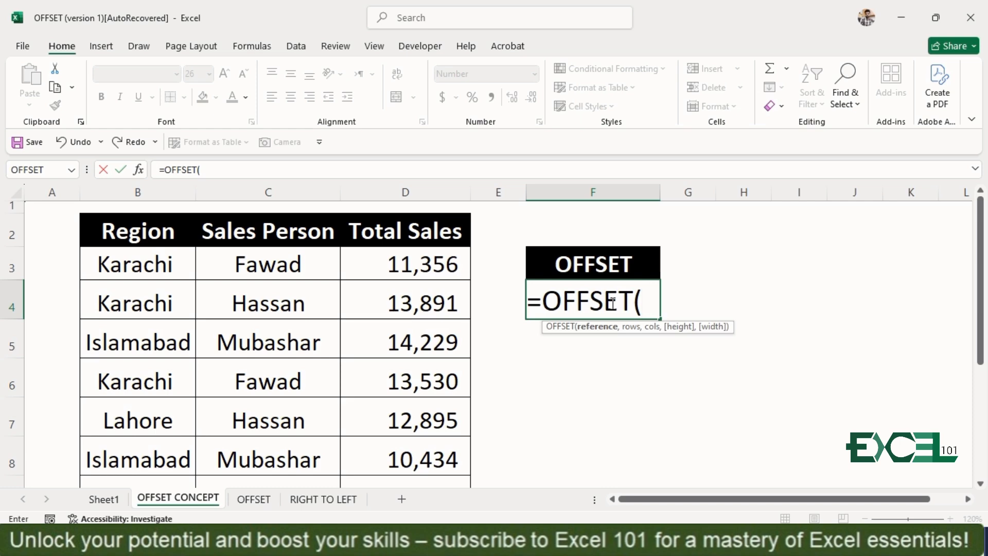
pyautogui.click(295, 265)
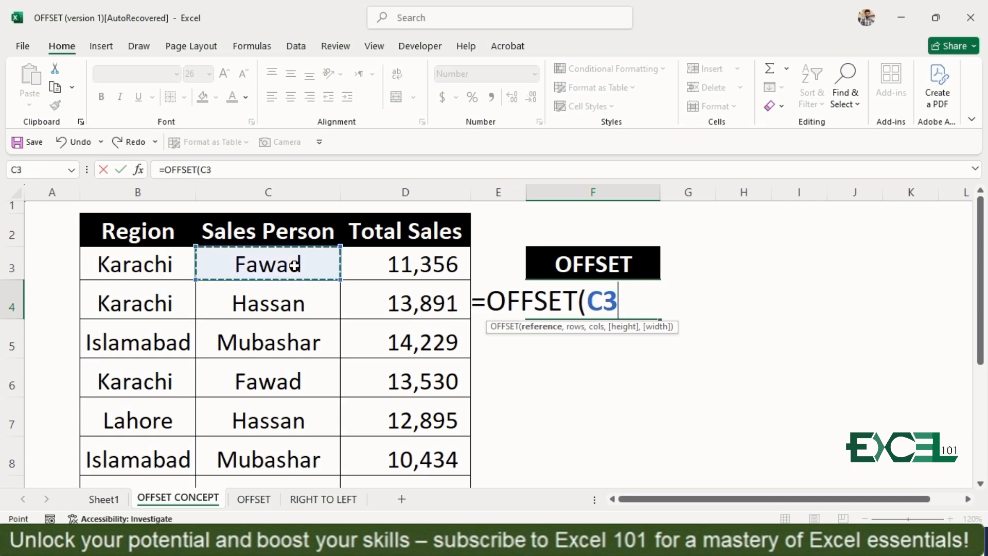
pyautogui.click(291, 236)
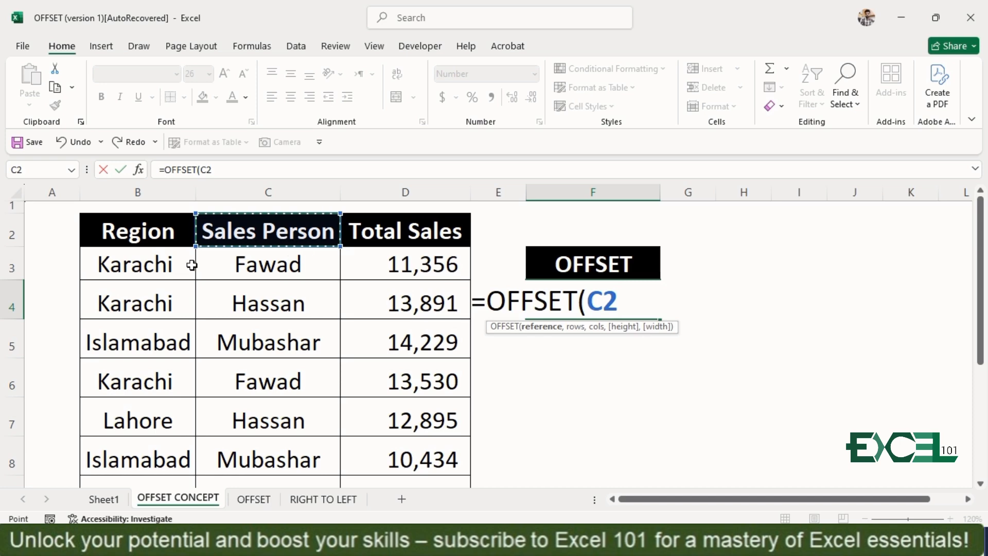
pyautogui.click(155, 266)
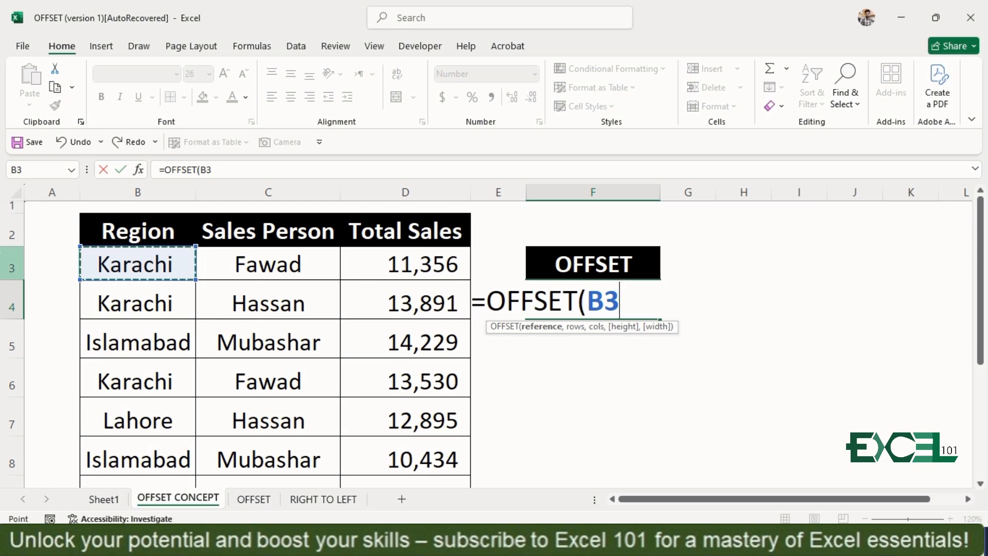
pyautogui.click(278, 238)
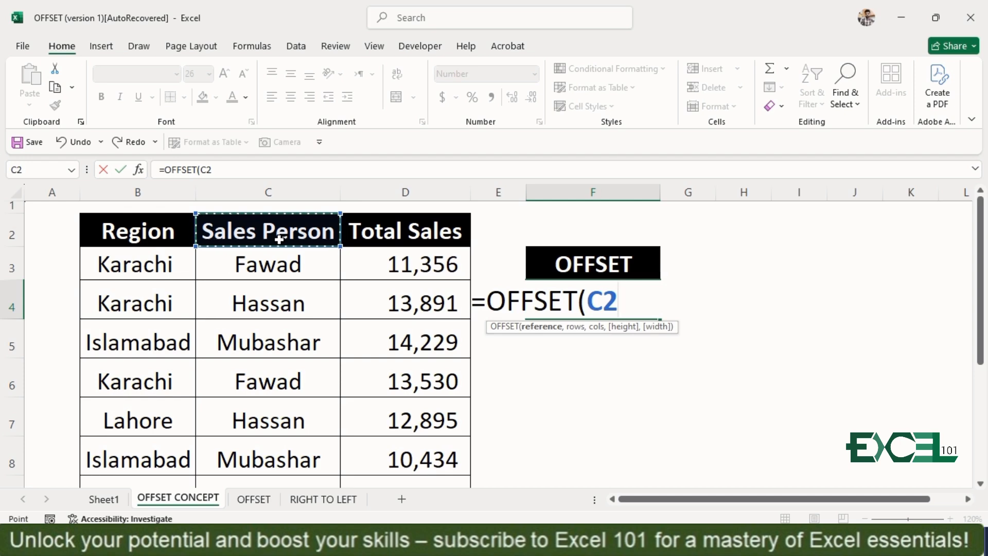
pyautogui.write(',')
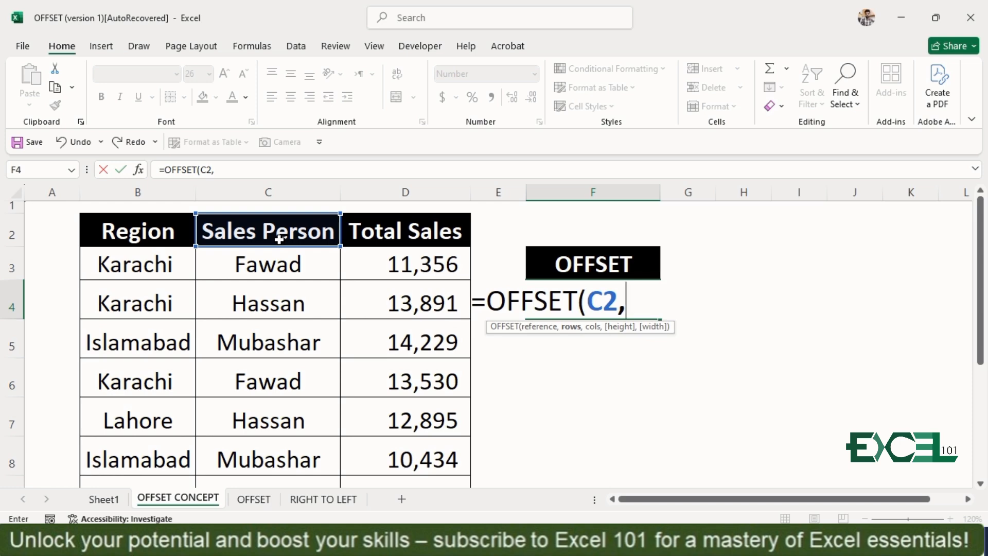
pyautogui.click(272, 310)
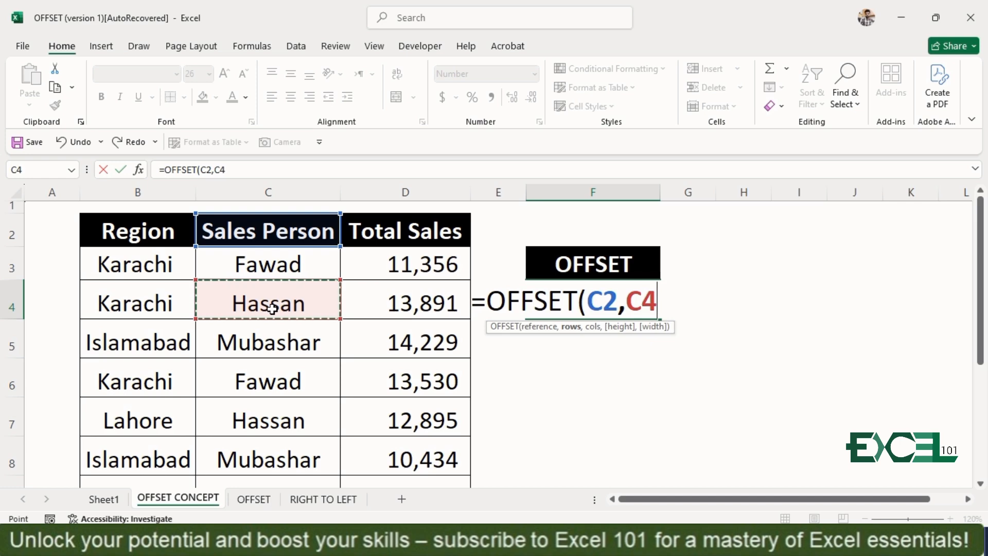
pyautogui.press('BackSpace')
pyautogui.press('BackSpace')
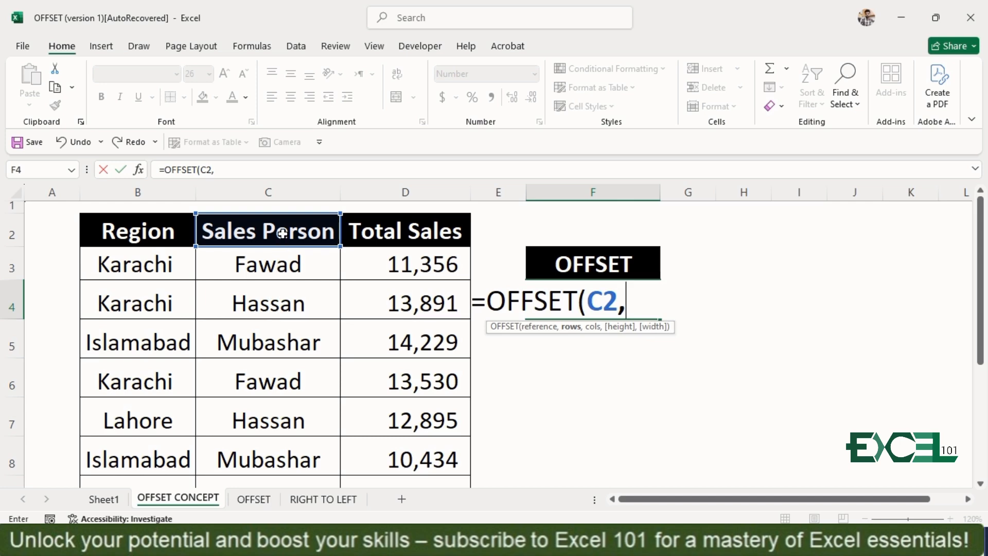
pyautogui.click(280, 264)
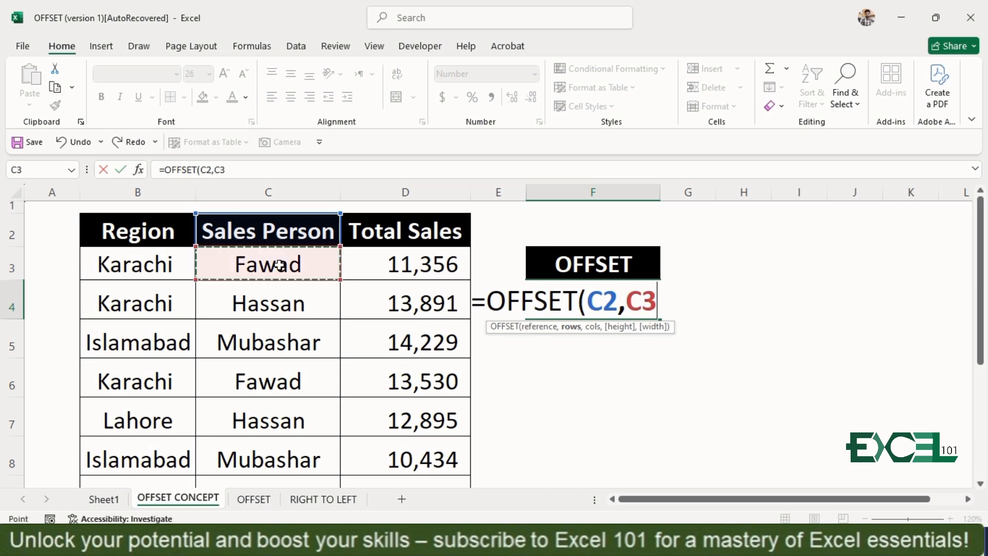
pyautogui.click(278, 298)
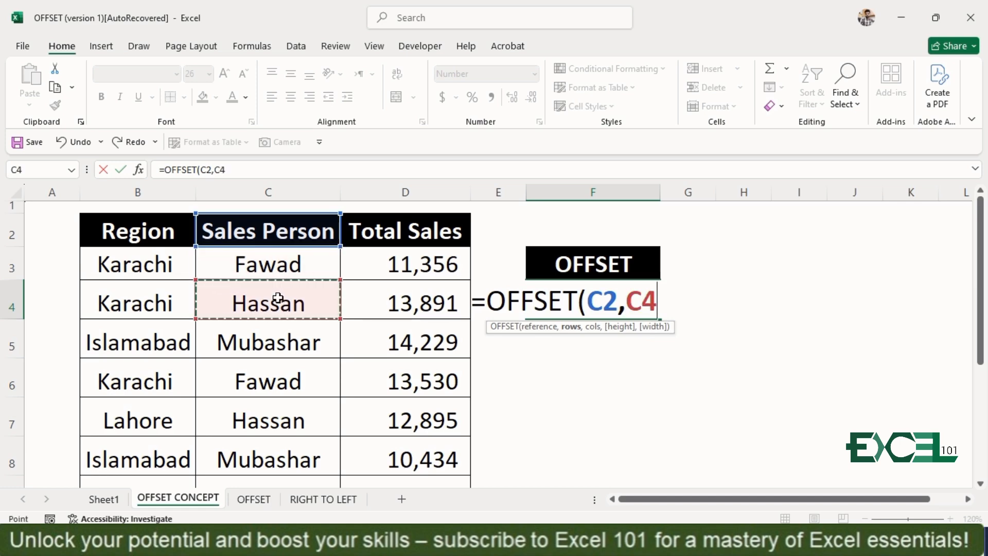
pyautogui.press('BackSpace')
pyautogui.press('BackSpace')
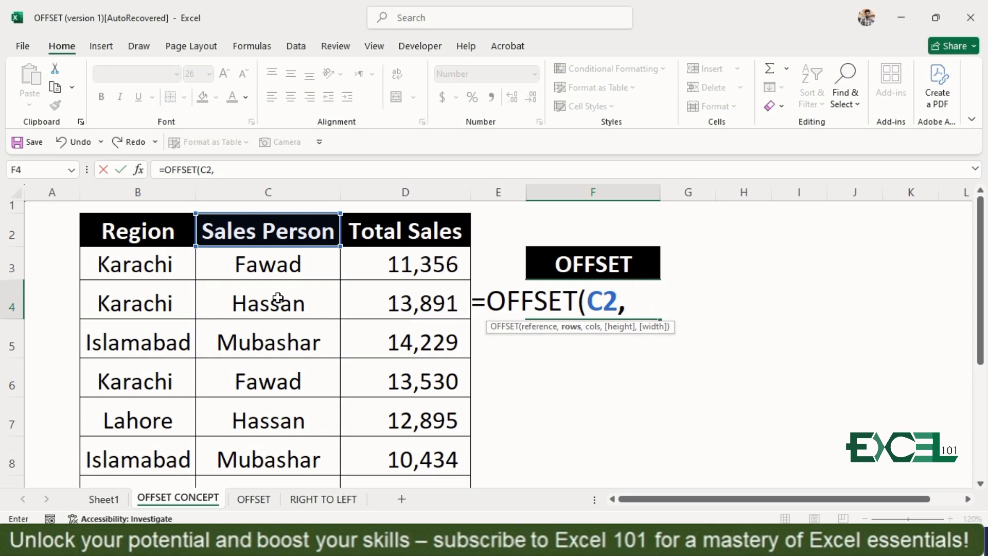
# Complete the OFFSET formula in F4 with 2 rows and 1 column, giving =OFFSET(C2,2,1).
pyautogui.write('2,')
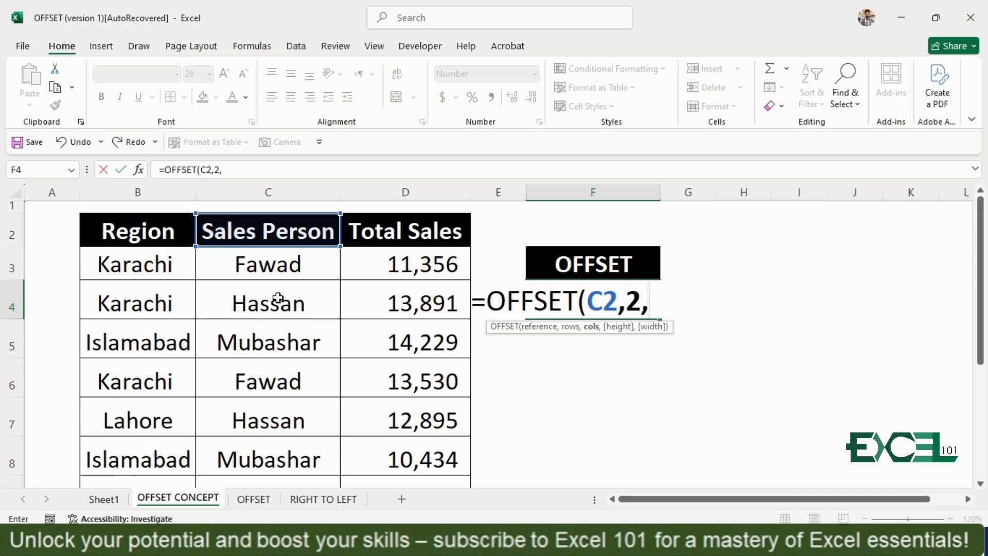
pyautogui.write('1)')
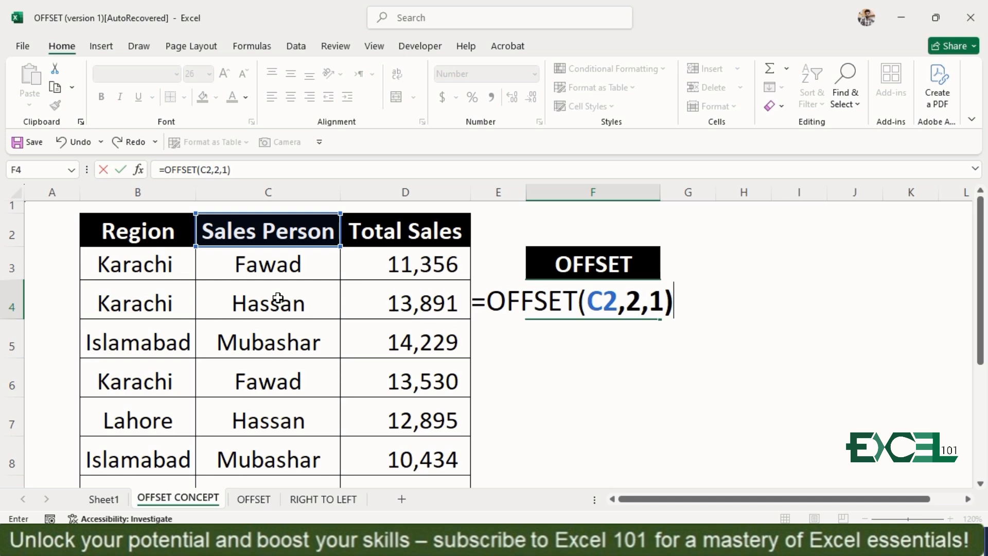
pyautogui.press('Return')
pyautogui.press('Up')
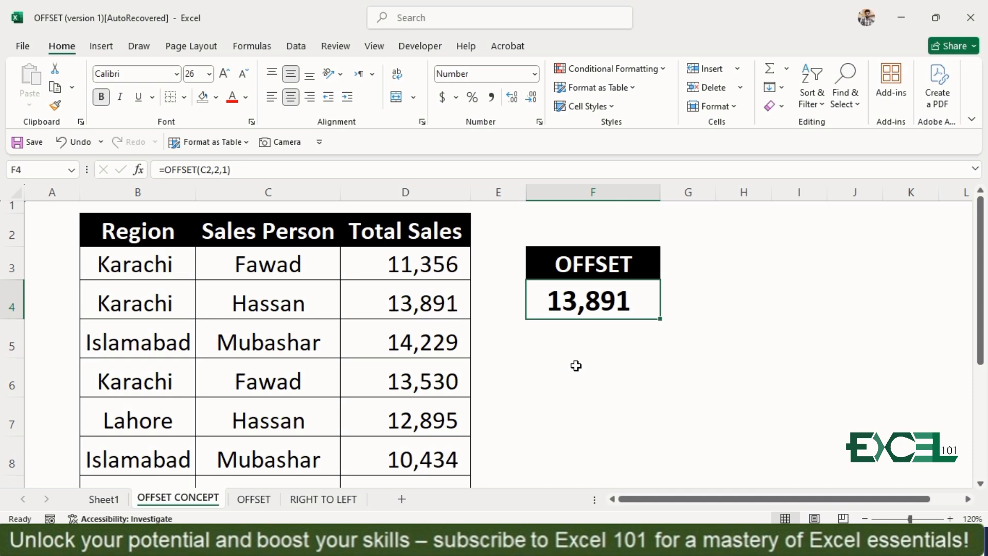
# Clear the OFFSET formula from cell F4.
pyautogui.write('=')
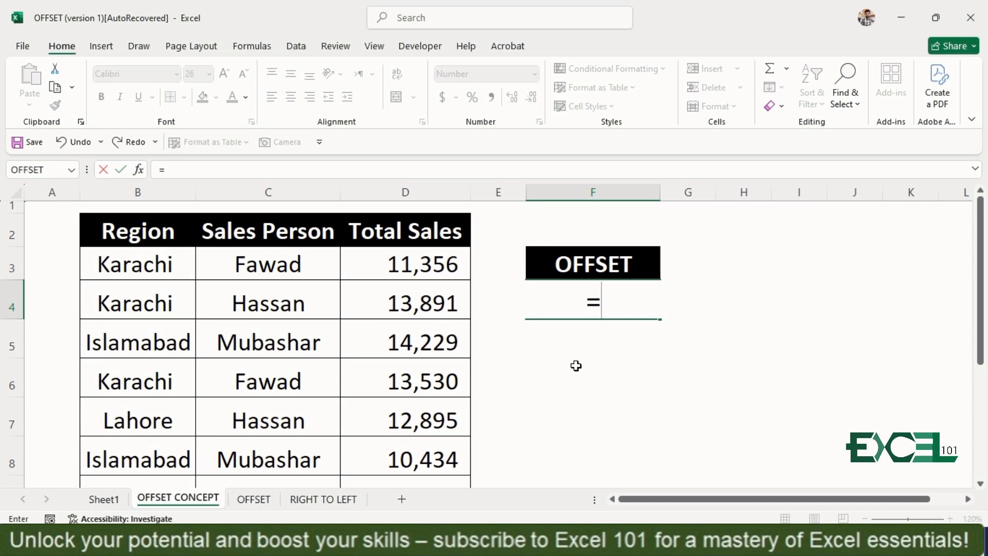
pyautogui.press('BackSpace')
pyautogui.press('Down')
pyautogui.press('Left')
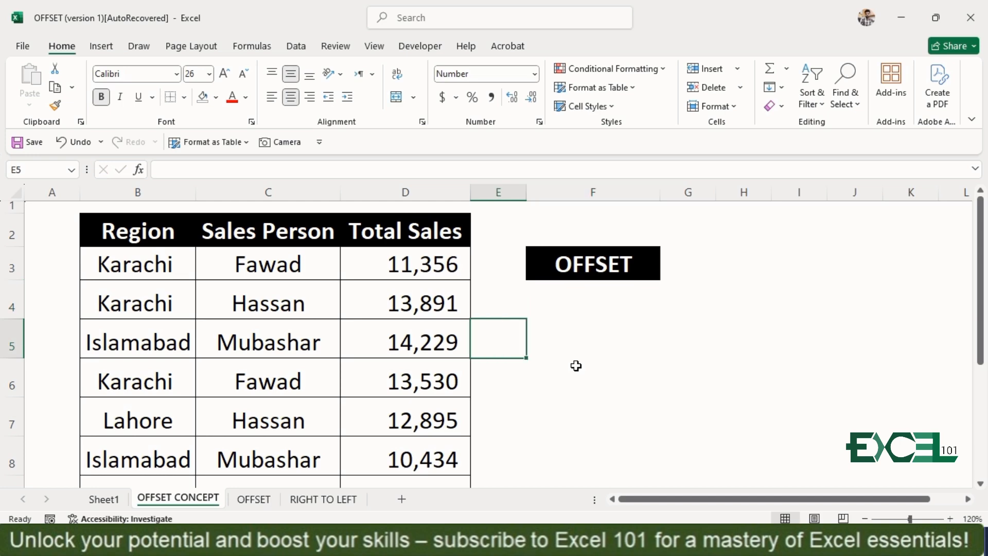
# Delete the entire row 8 from the sales table.
pyautogui.press('Left')
pyautogui.press('Left')
pyautogui.press('Left')
pyautogui.press('Left')
pyautogui.press('Down')
pyautogui.press('Down')
pyautogui.press('Down')
pyautogui.hotkey('shift', 'Right')
pyautogui.hotkey('shift', 'Right')
pyautogui.hotkey('shift', 'Right')
pyautogui.hotkey('shift', 'Right')
pyautogui.hotkey('shift', 'Right')
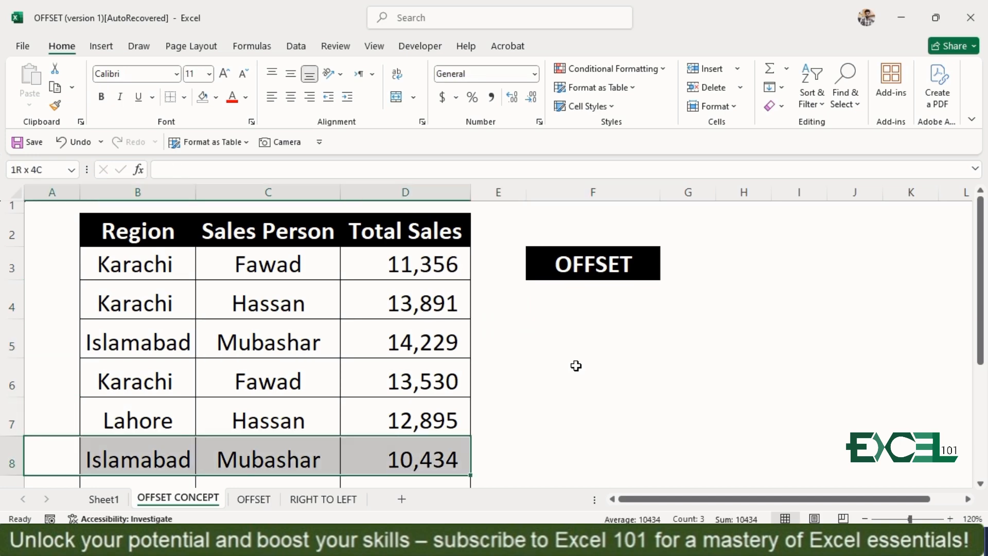
pyautogui.hotkey('ctrl', '-')
pyautogui.press('r')
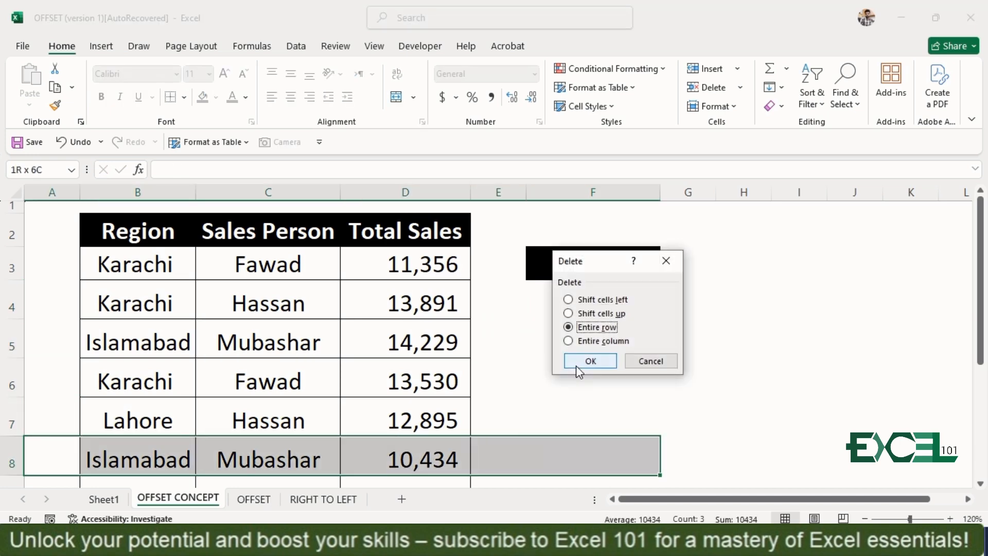
pyautogui.press('Return')
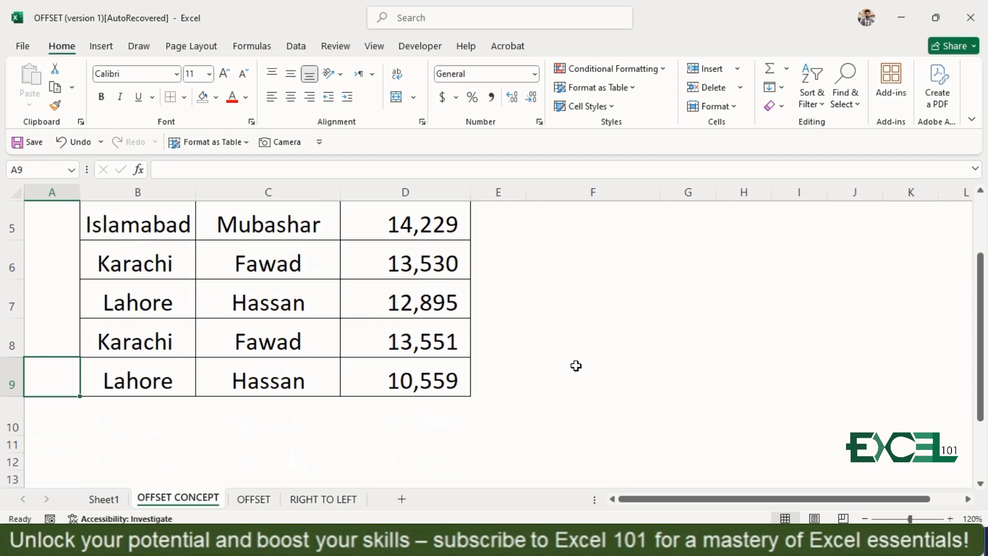
# Replace the sales person in cell C3 with a different first name.
pyautogui.hotkey('ctrl', 'Home')
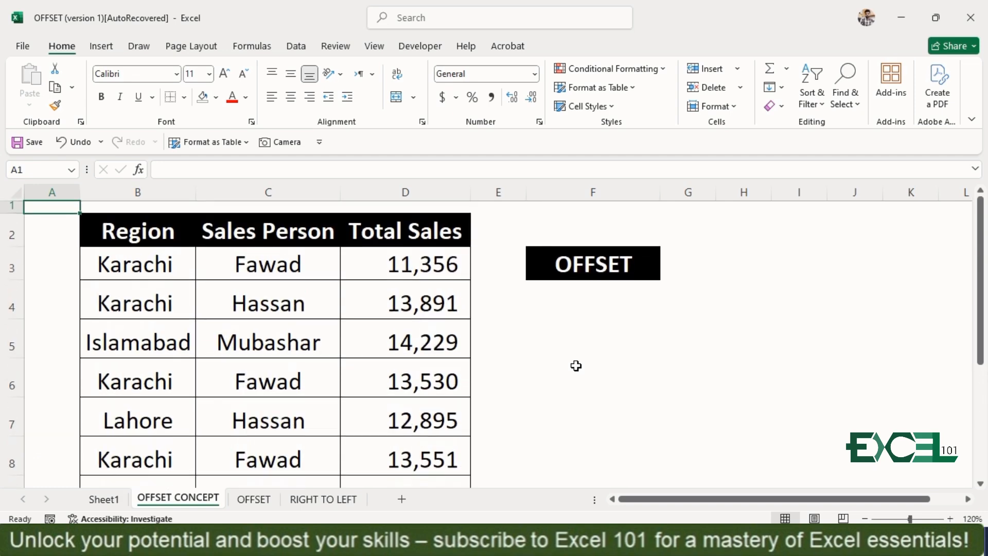
pyautogui.press('Down')
pyautogui.press('Down')
pyautogui.press('Down')
pyautogui.press('Down')
pyautogui.press('Up')
pyautogui.press('Up')
pyautogui.press('Right')
pyautogui.press('Right')
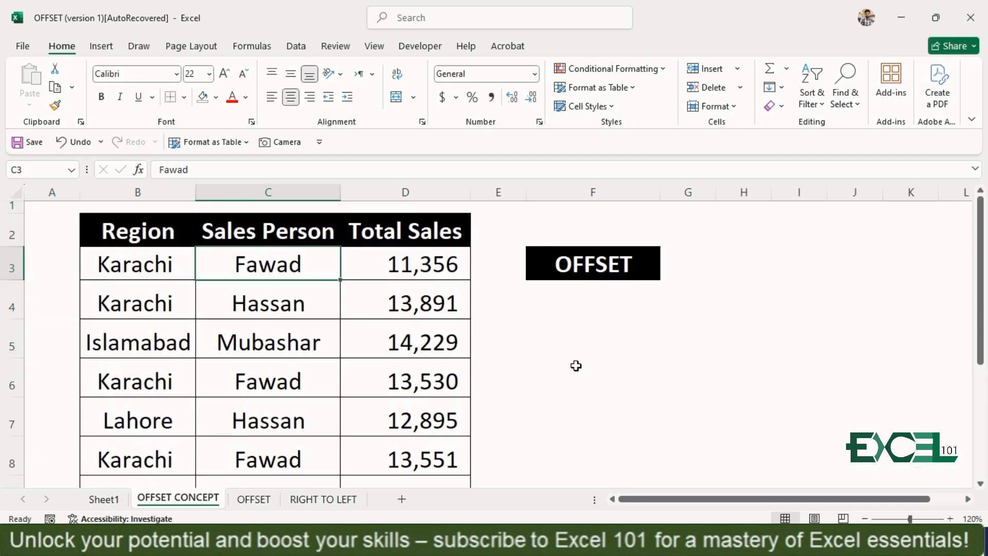
pyautogui.write('Rizwan')
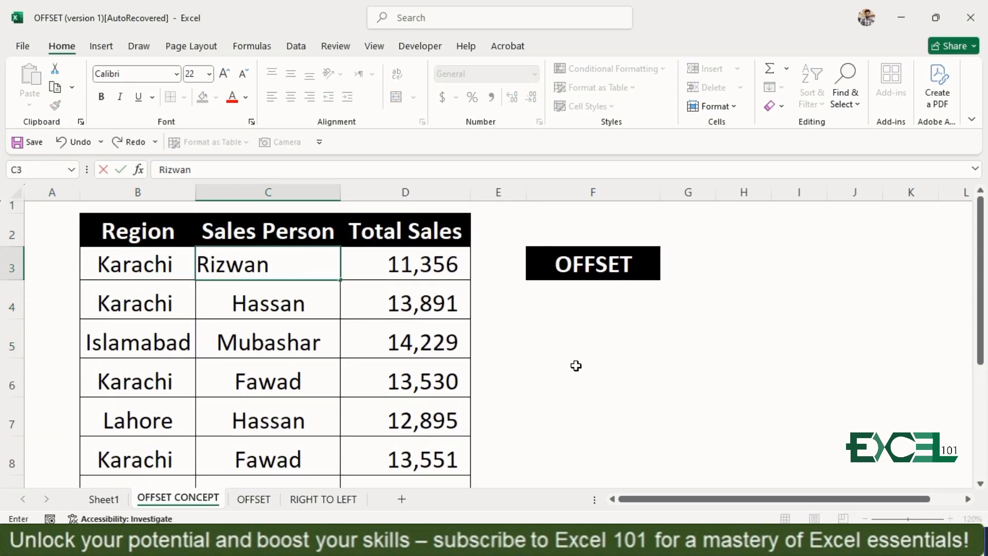
pyautogui.press('Return')
# Replace the sales person in cell C6 with a different first name.
pyautogui.press('Down')
pyautogui.press('Up')
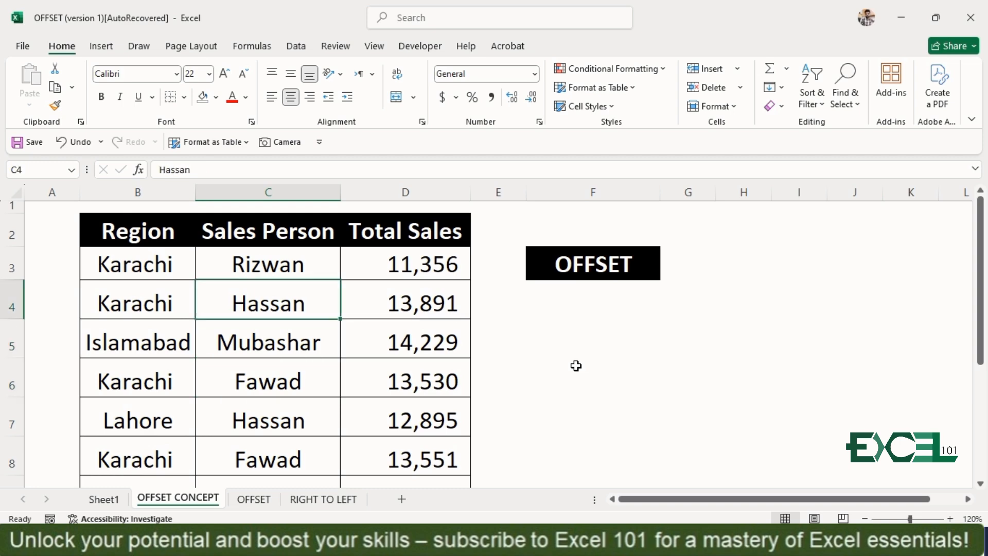
pyautogui.press('Down')
pyautogui.press('Down')
pyautogui.press('Down')
pyautogui.press('Up')
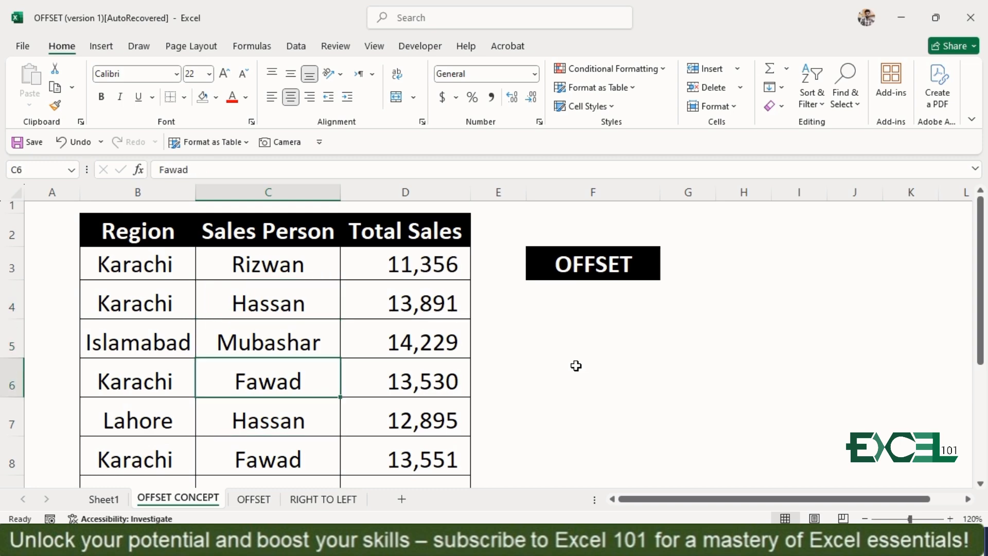
pyautogui.write('If')
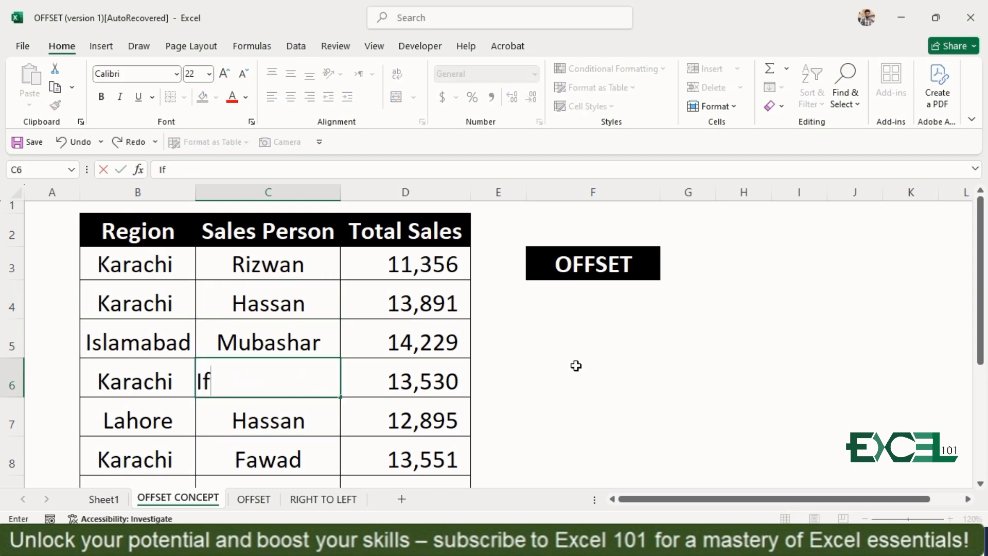
pyautogui.write('ra')
pyautogui.press('Return')
pyautogui.press('Down')
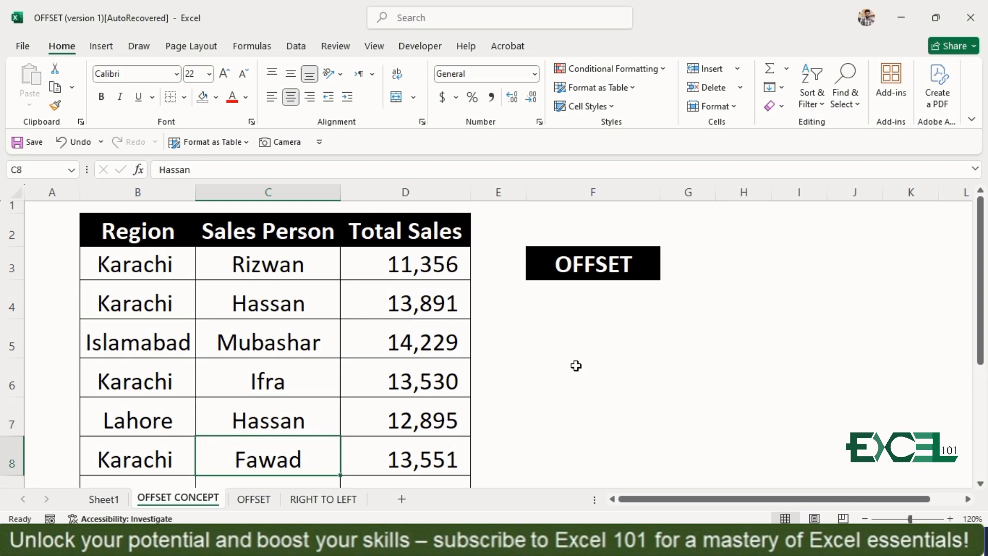
# Examine the Sales Person column down to the table's last row and back up to the first entry.
pyautogui.scroll(-1, 576, 365)
pyautogui.press('Down')
pyautogui.press('Up')
pyautogui.press('Up')
pyautogui.press('Up')
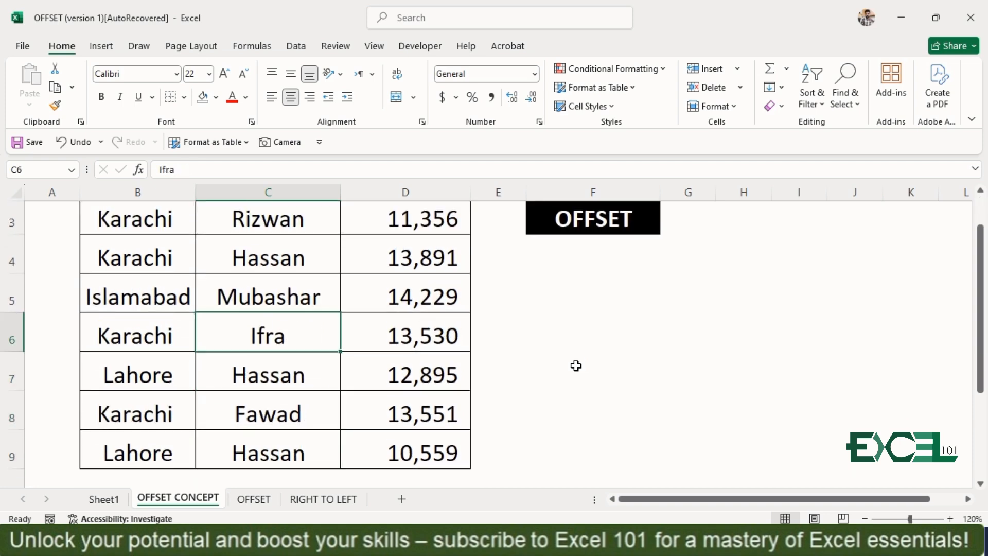
pyautogui.press('Up')
pyautogui.press('Up')
pyautogui.scroll(1, 576, 366)
pyautogui.press('Up')
pyautogui.press('Up')
pyautogui.press('Down')
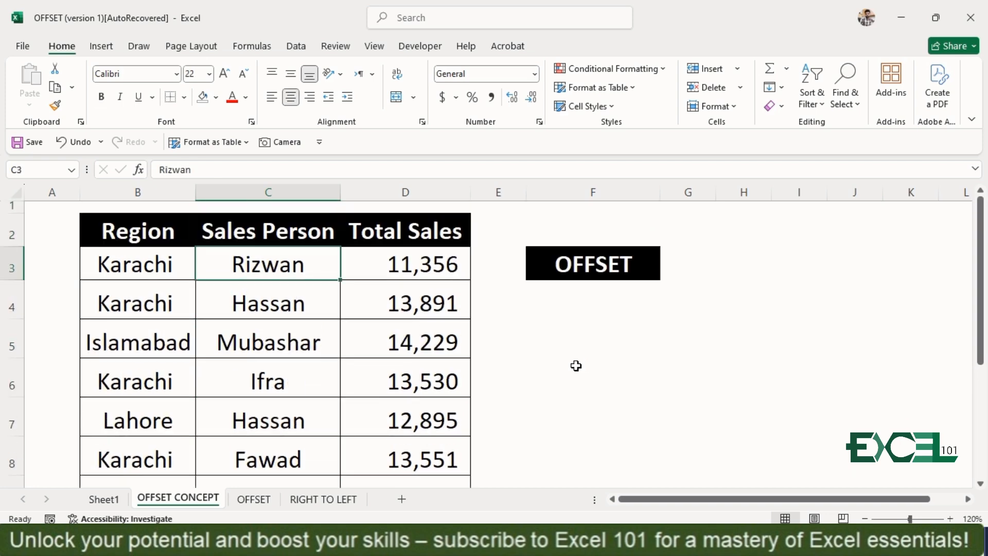
# Enter the formula =OFFSET(C4,2,1) in cell F4 under the OFFSET heading.
pyautogui.click(594, 301)
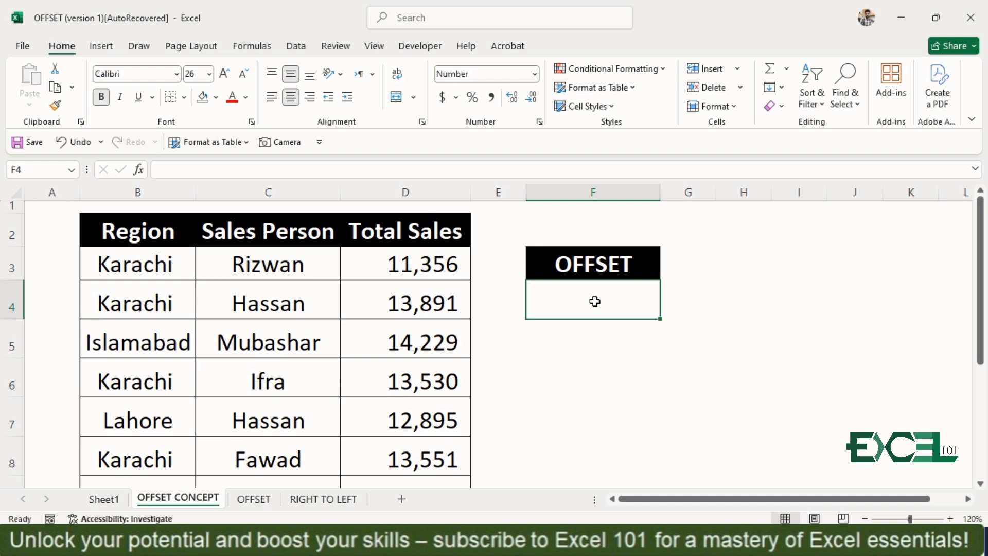
pyautogui.write('=off')
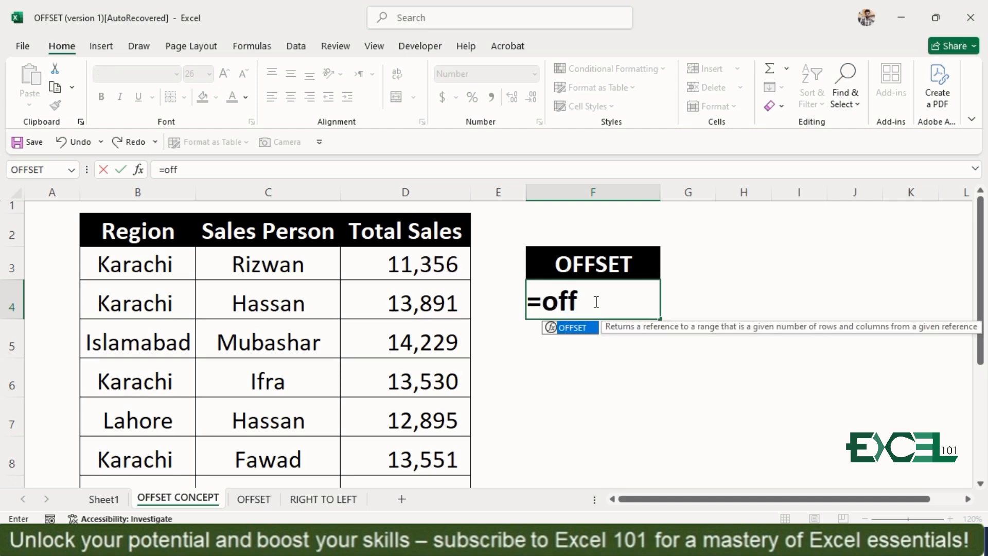
pyautogui.press('Tab')
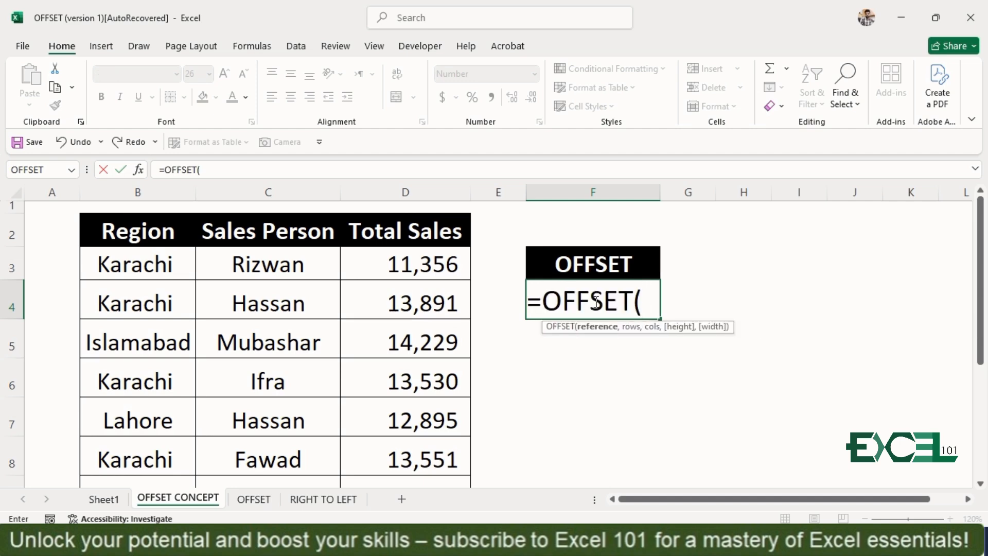
pyautogui.click(266, 301)
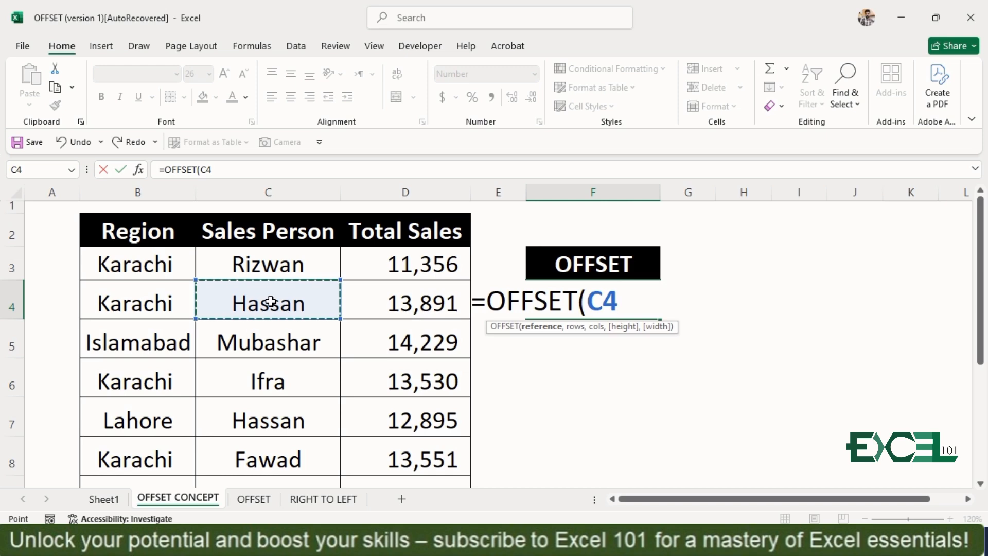
pyautogui.write(',')
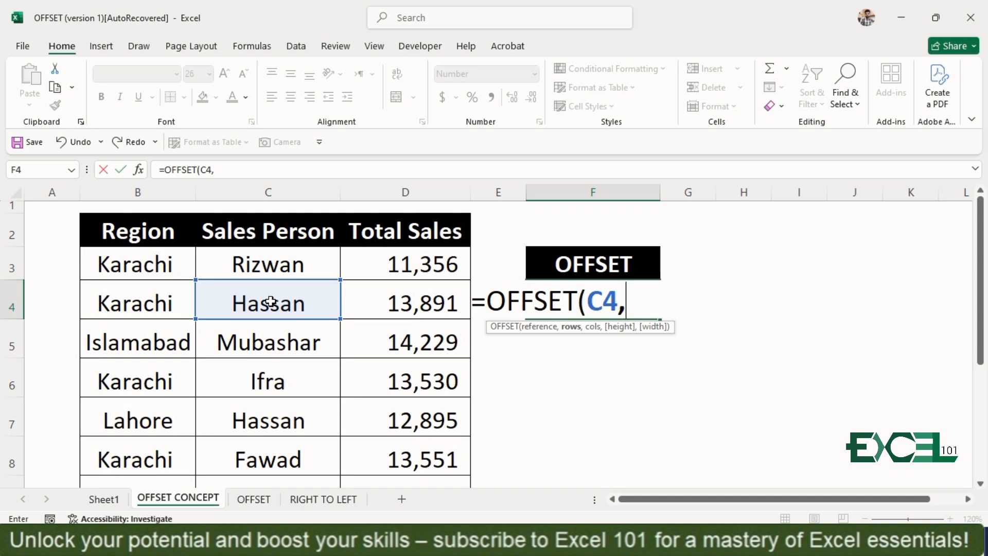
pyautogui.write('2,')
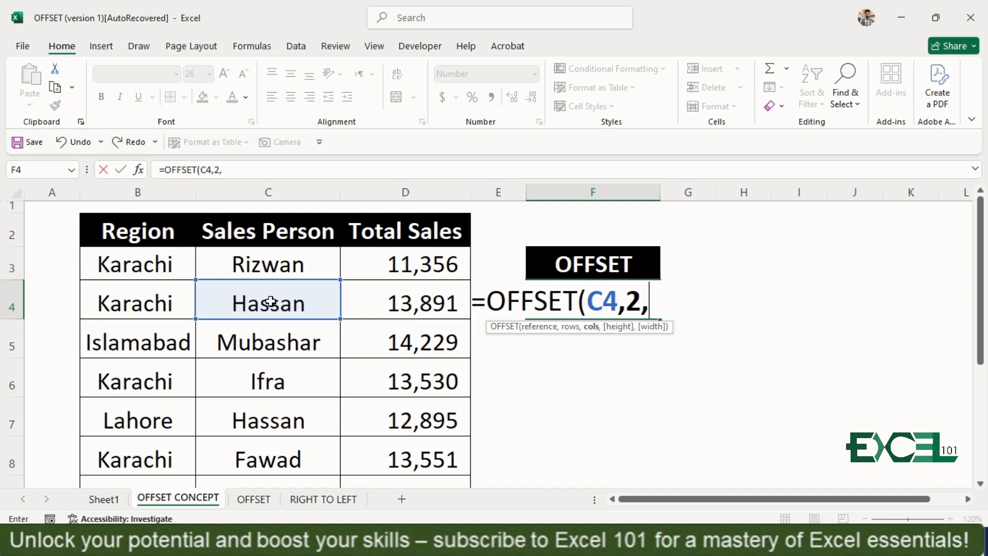
pyautogui.write('1)')
pyautogui.hotkey('ctrl', 'Return')
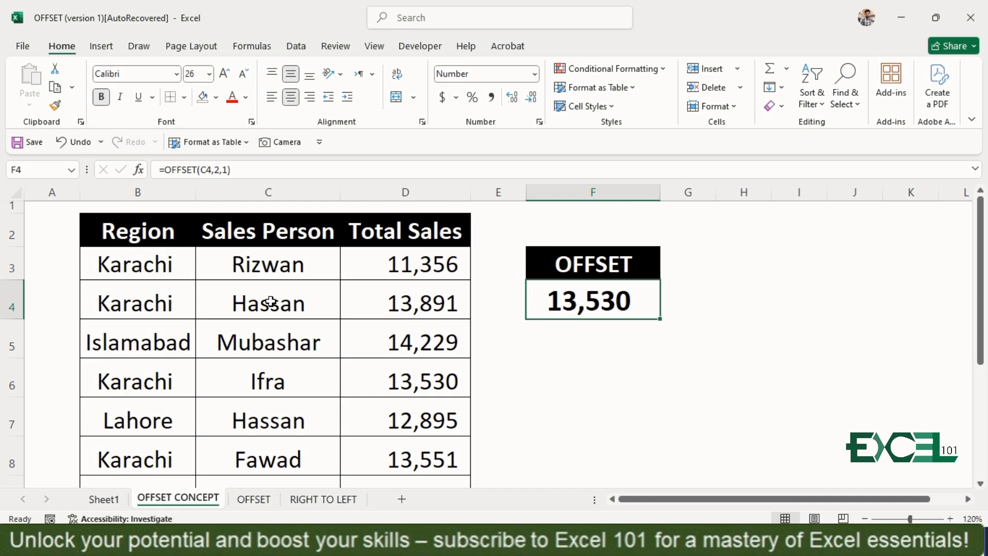
# Replace the formula in cell F4 with a direct reference to the first sales person, =C3.
pyautogui.write('=')
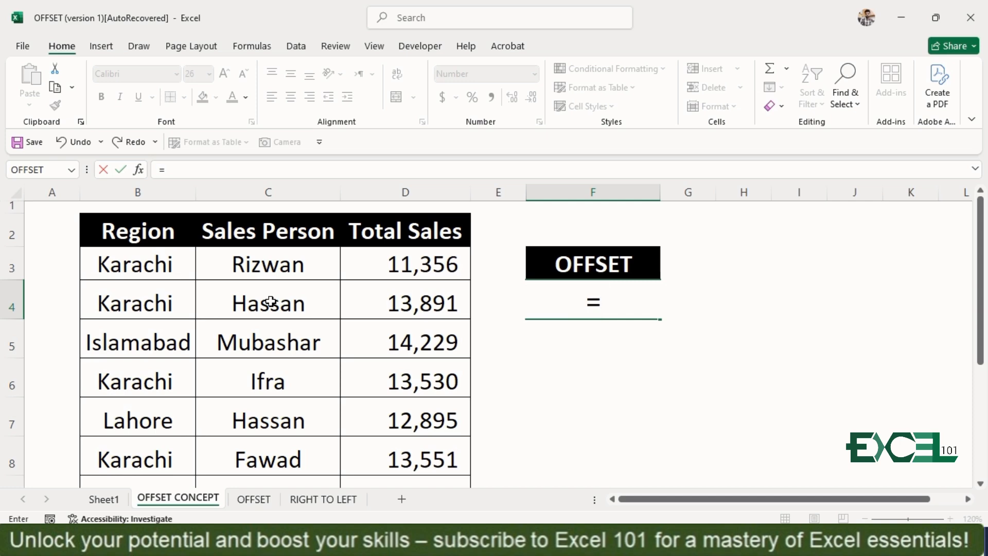
pyautogui.click(282, 266)
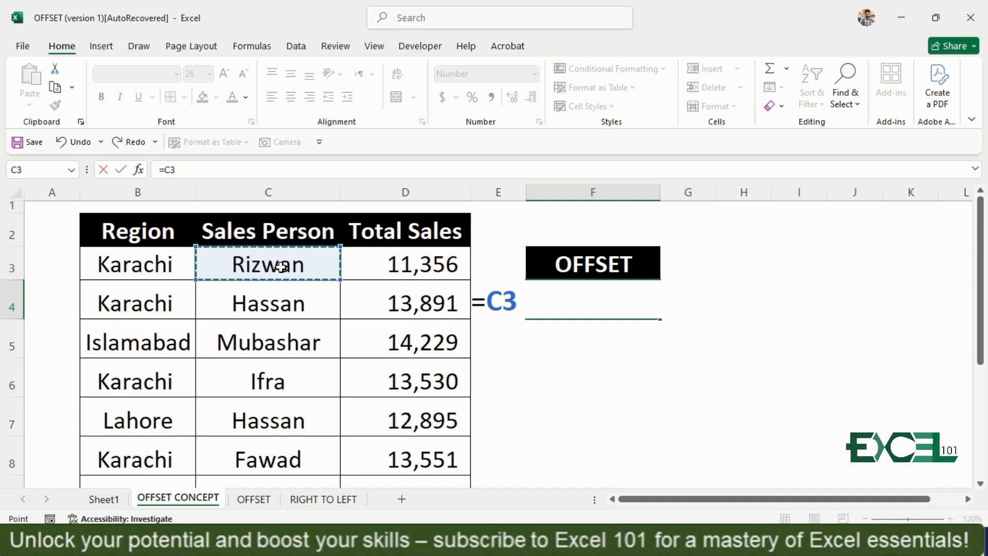
pyautogui.press('Return')
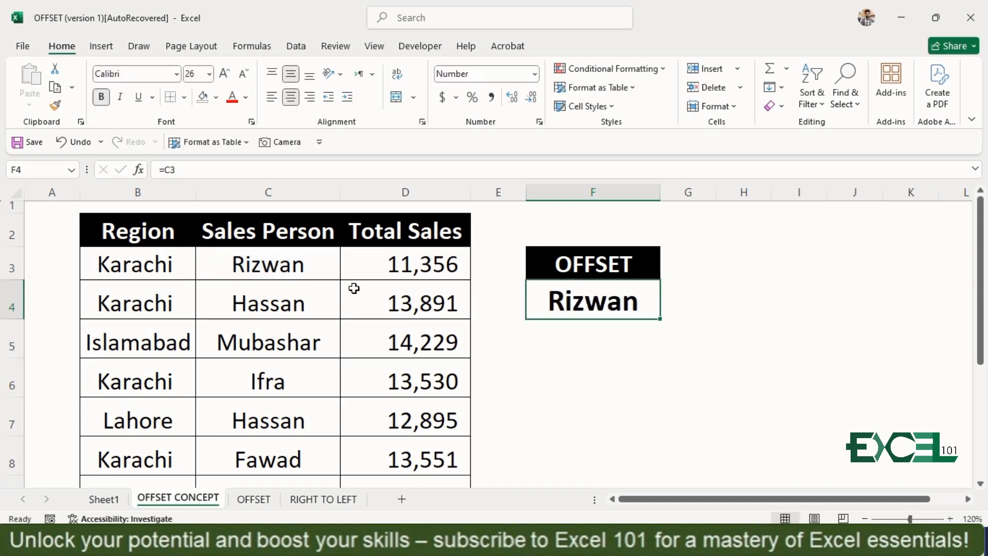
# Enter =OFFSET(C3,0,0) in cell F4 to return the reference cell itself, and clear the cell.
pyautogui.write('=of')
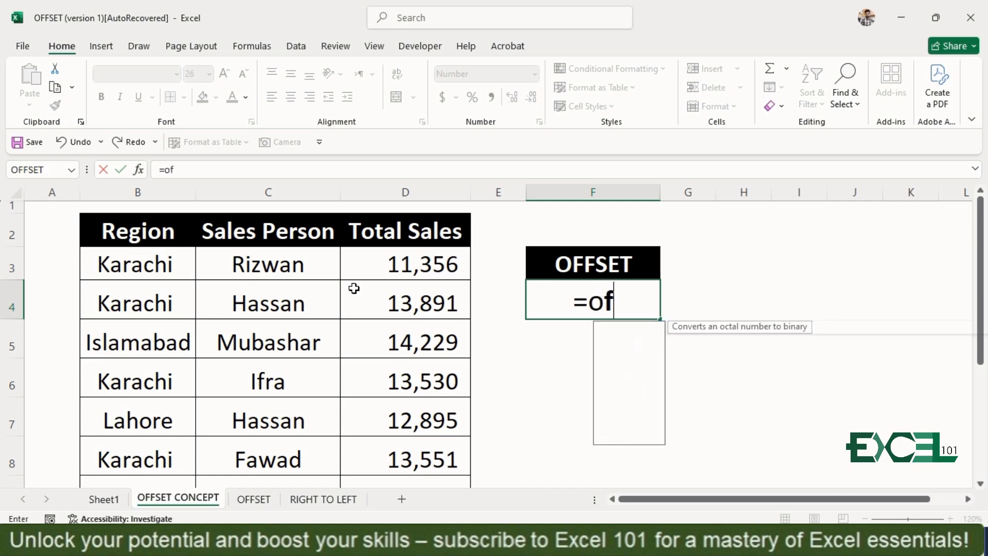
pyautogui.press('Tab')
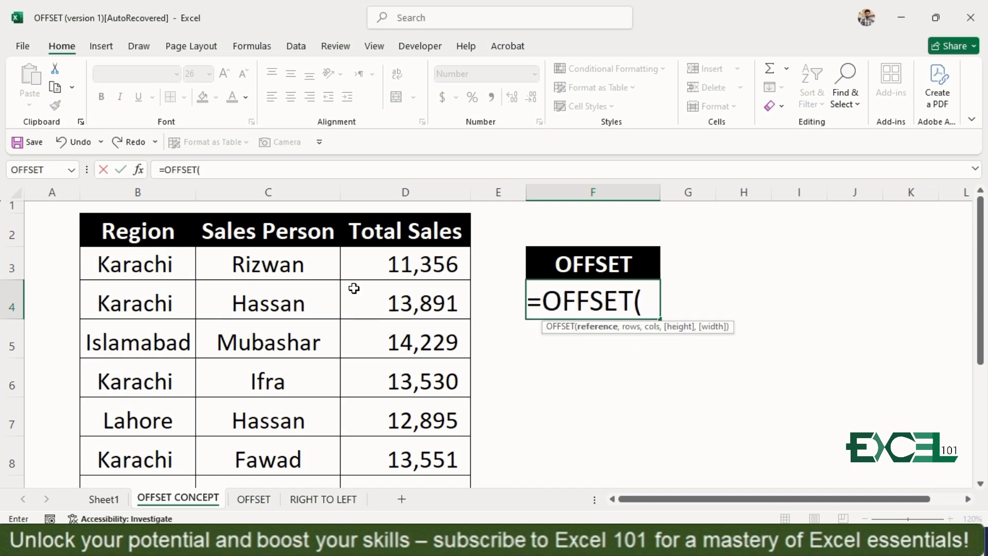
pyautogui.click(304, 264)
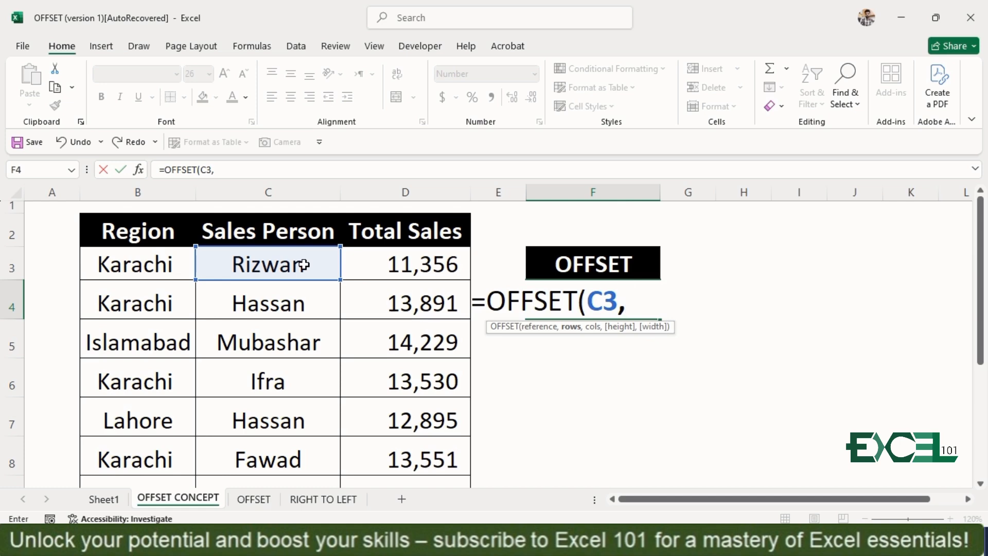
pyautogui.write('0,')
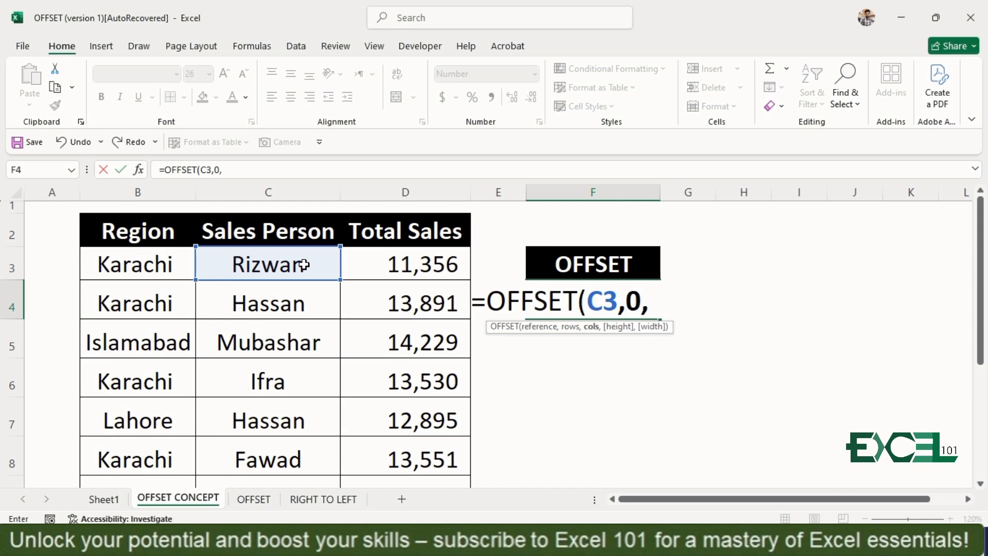
pyautogui.write('0)')
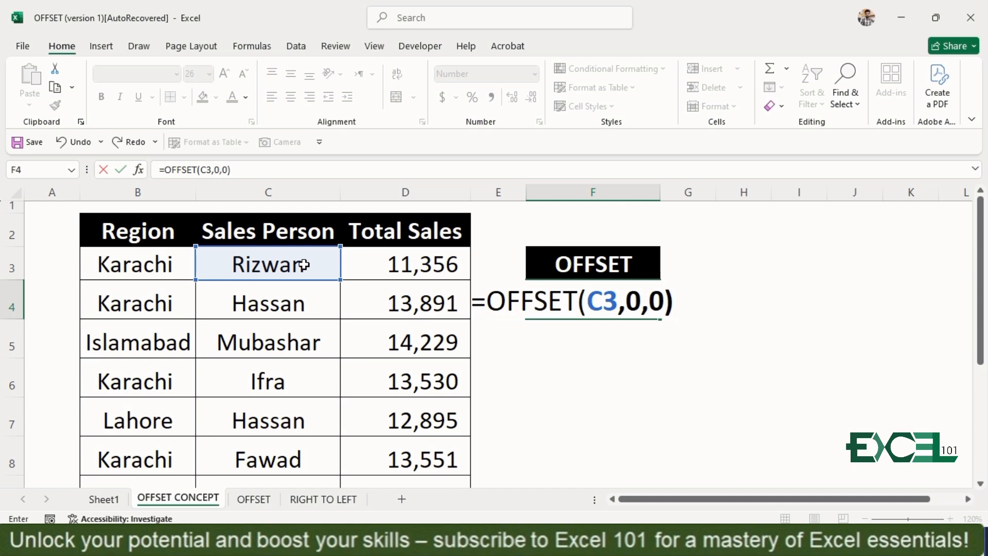
pyautogui.press('Return')
pyautogui.press('Up')
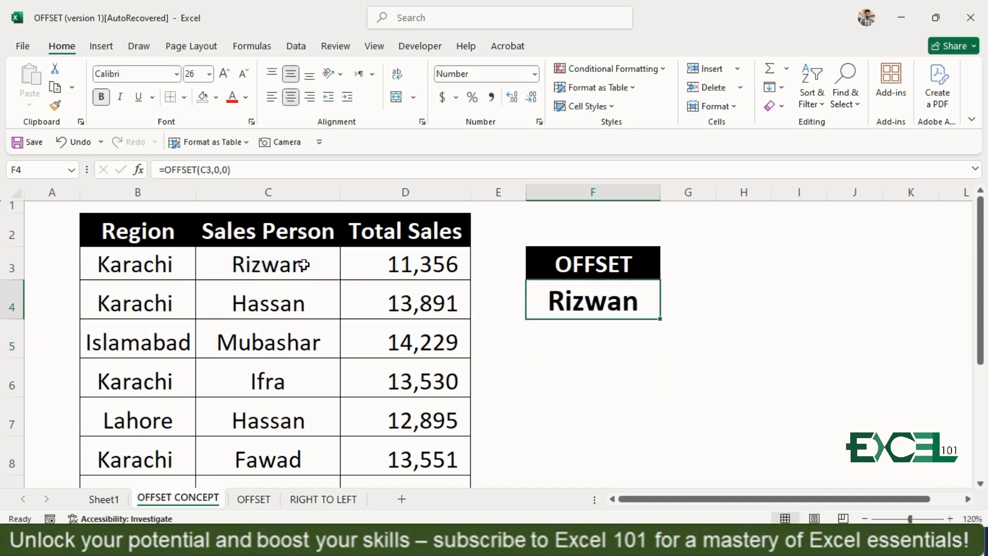
pyautogui.press('Delete')
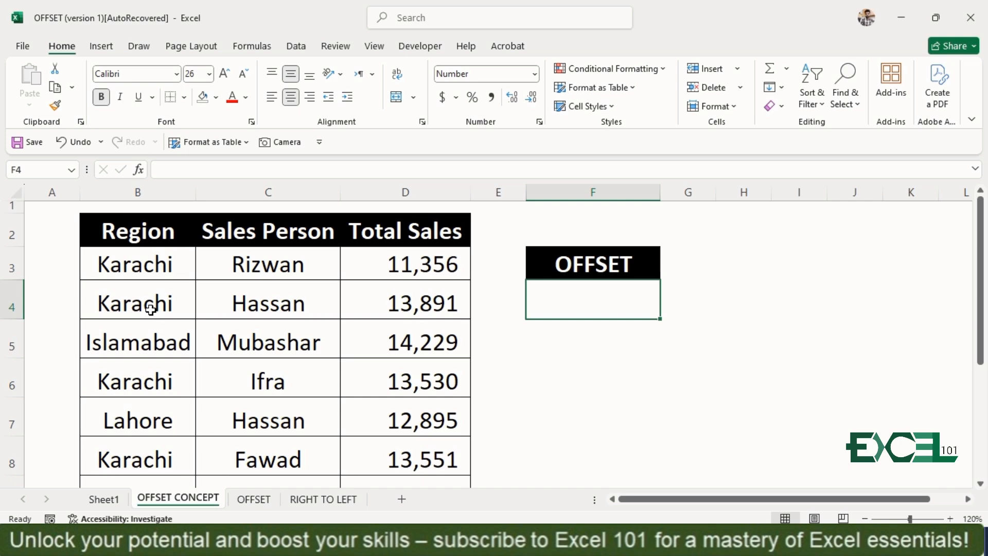